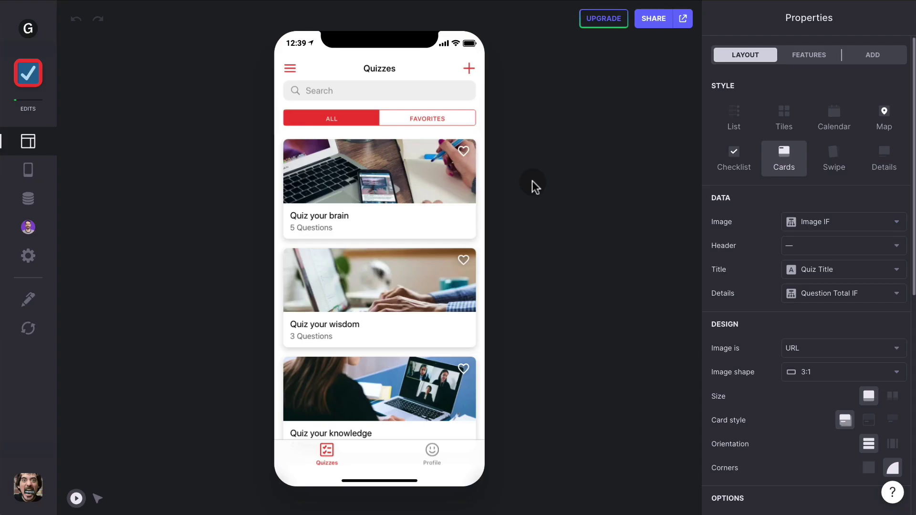
Set Quiz your brain's price to $49 and try its checkout before backing out.
{"action": "left_click", "coordinate": [408, 181]}
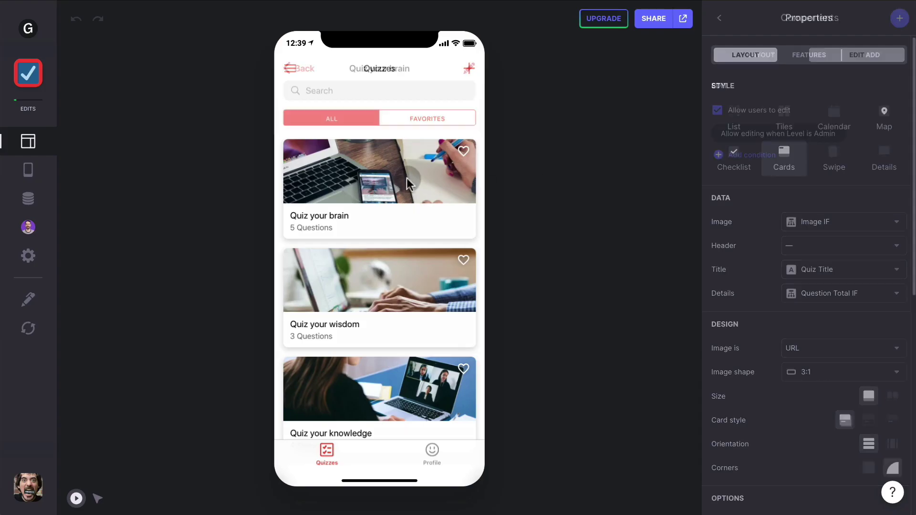
{"action": "left_click", "coordinate": [469, 68]}
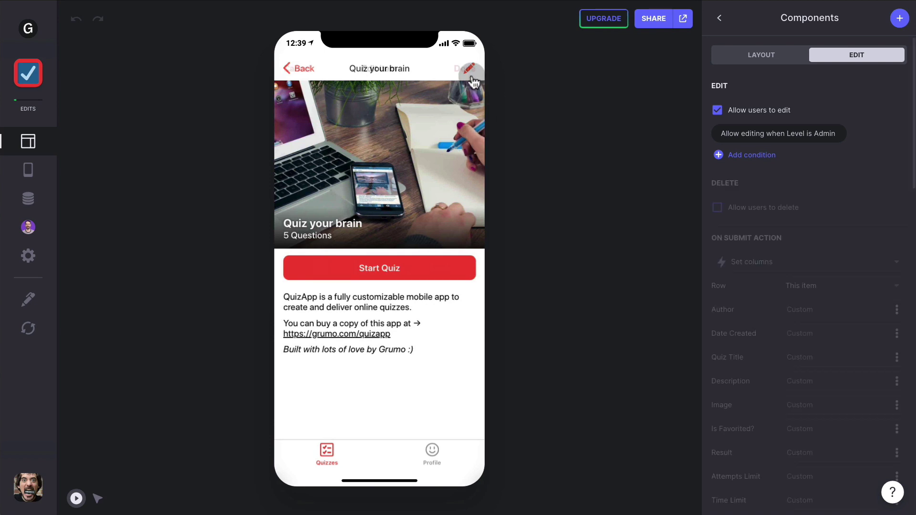
{"action": "left_click", "coordinate": [305, 411]}
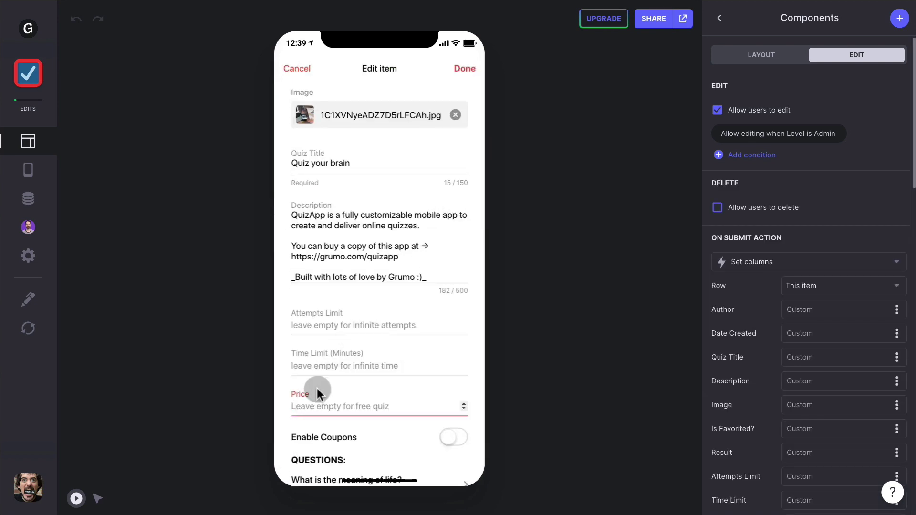
{"action": "type", "text": "49"}
{"action": "left_click", "coordinate": [465, 68]}
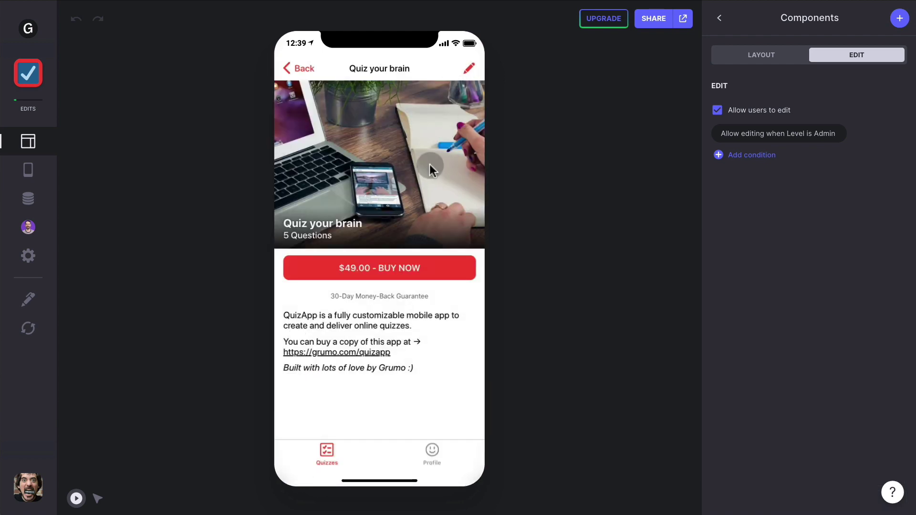
{"action": "left_click", "coordinate": [403, 268]}
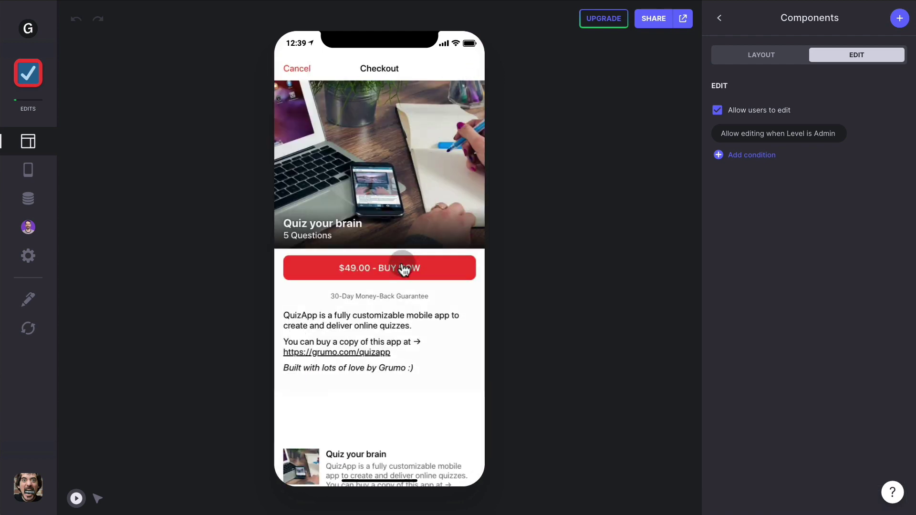
{"action": "left_click", "coordinate": [298, 69]}
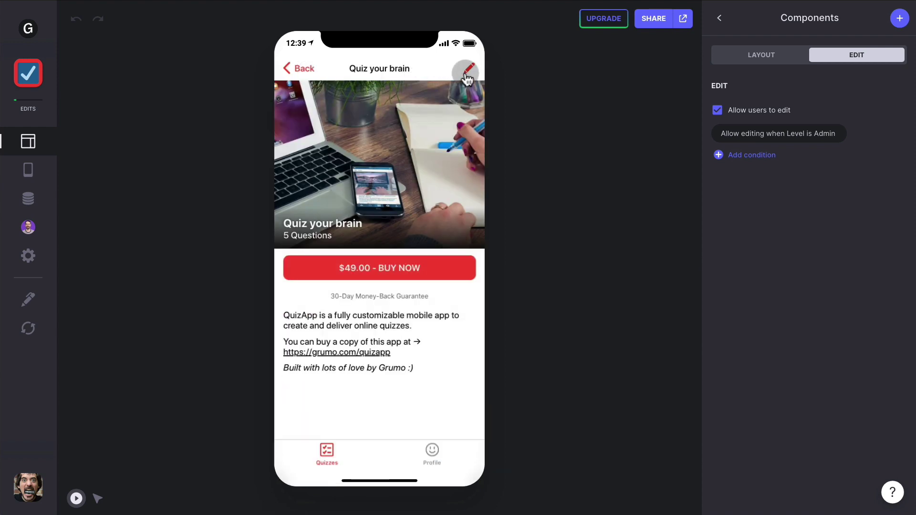
Enable coupons on Quiz your brain so the GRUMO coupon gives 50% off.
{"action": "left_click", "coordinate": [468, 74]}
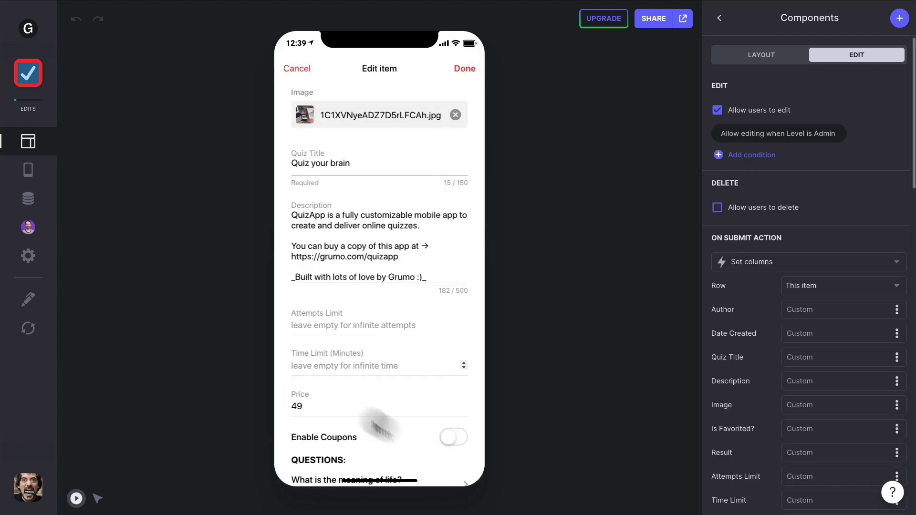
{"action": "left_click", "coordinate": [453, 436]}
{"action": "scroll", "coordinate": [449, 349], "scroll_direction": "down", "scroll_amount": 8}
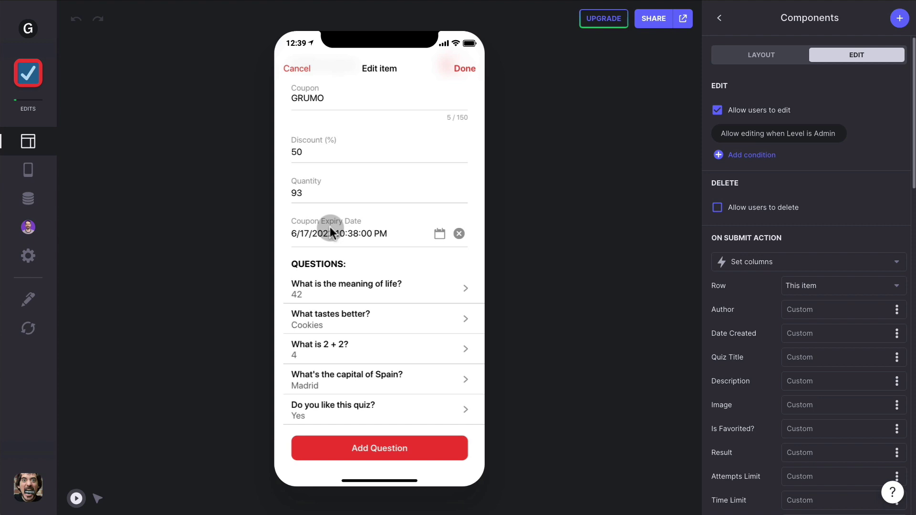
{"action": "left_click", "coordinate": [449, 119]}
Save the coupon settings and apply coupon code GRUMO to the quiz.
{"action": "left_click", "coordinate": [473, 72]}
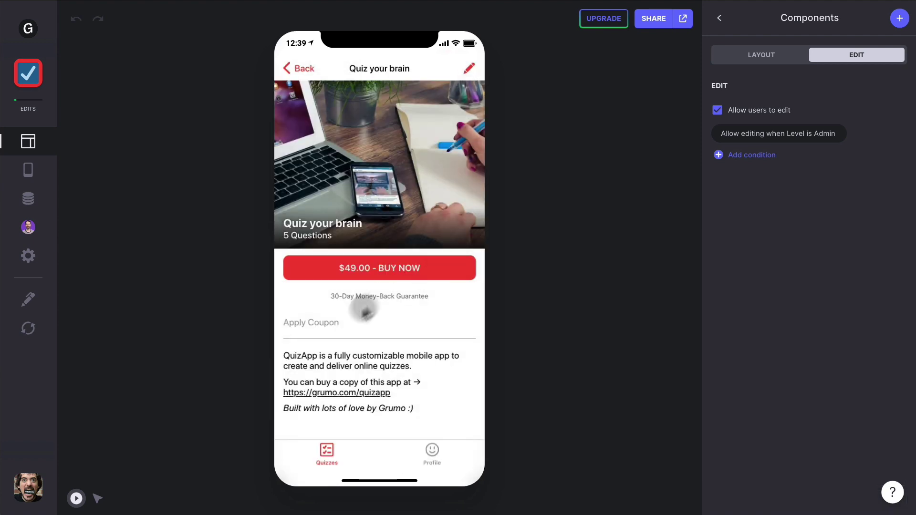
{"action": "left_click", "coordinate": [331, 330]}
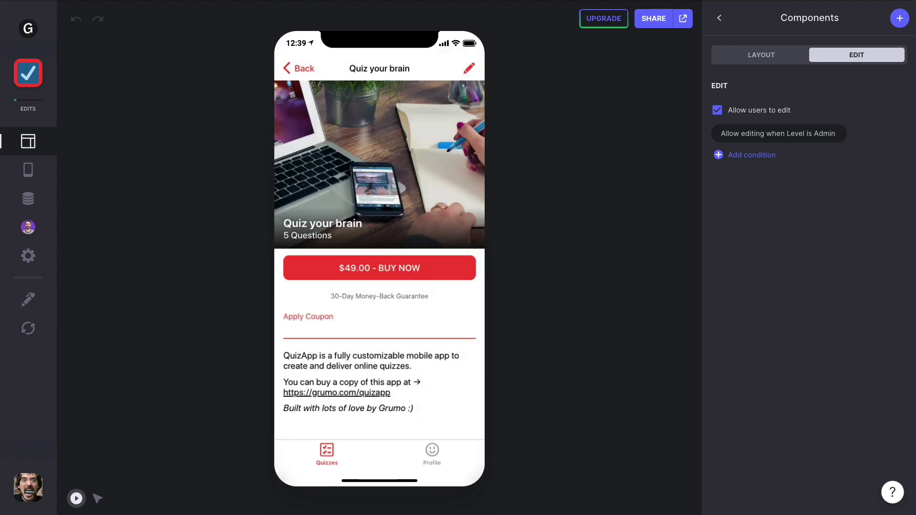
{"action": "type", "text": "GRUMO"}
{"action": "left_click", "coordinate": [365, 369]}
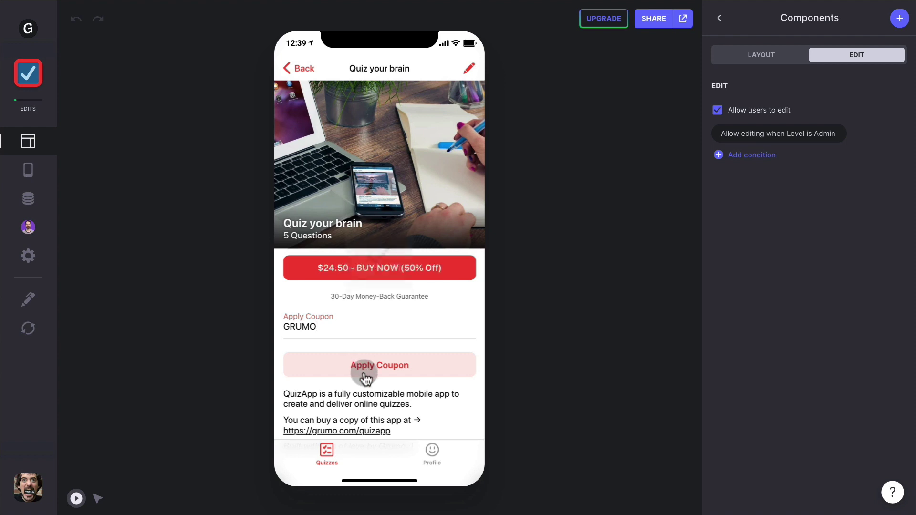
Buy the quiz at $24.50 using test card details and the cardholder's name.
{"action": "left_click", "coordinate": [434, 273]}
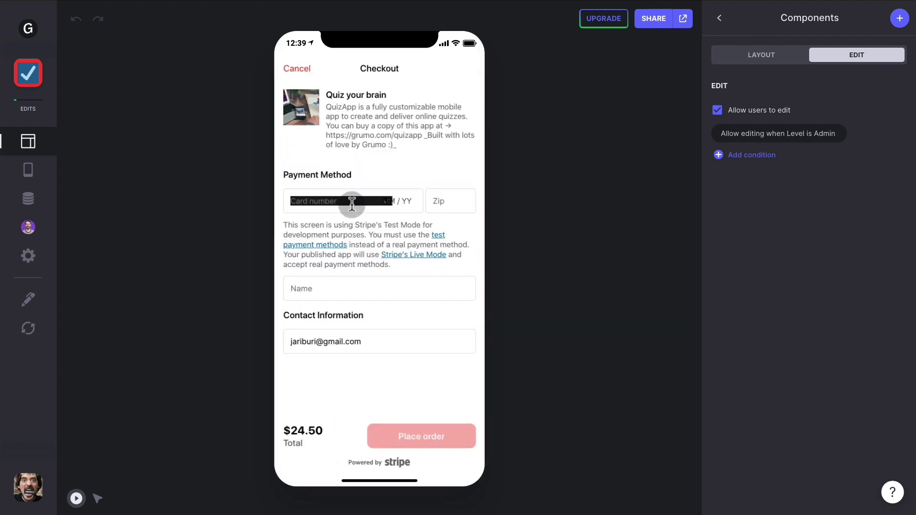
{"action": "left_click", "coordinate": [352, 204]}
{"action": "key", "text": "ctrl+v"}
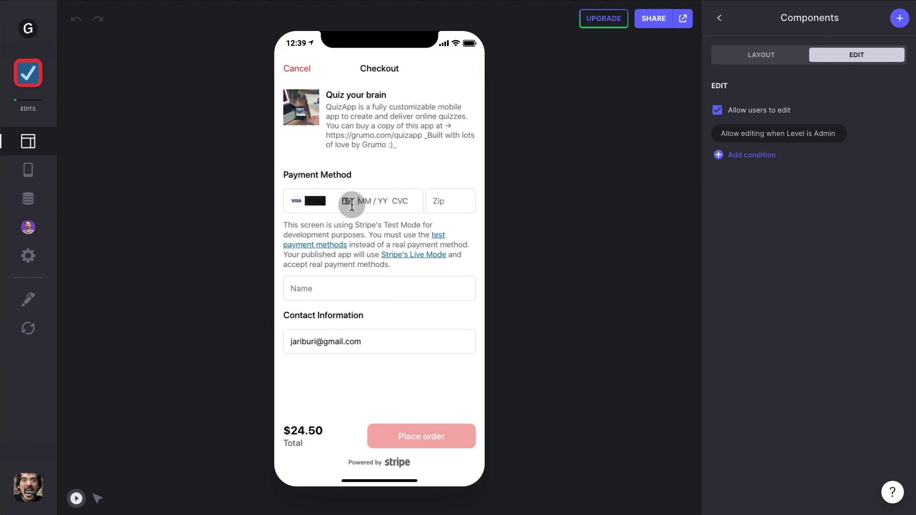
{"action": "left_click", "coordinate": [361, 201]}
{"action": "type", "text": "03 / 23 212 212121"}
{"action": "left_click", "coordinate": [331, 282]}
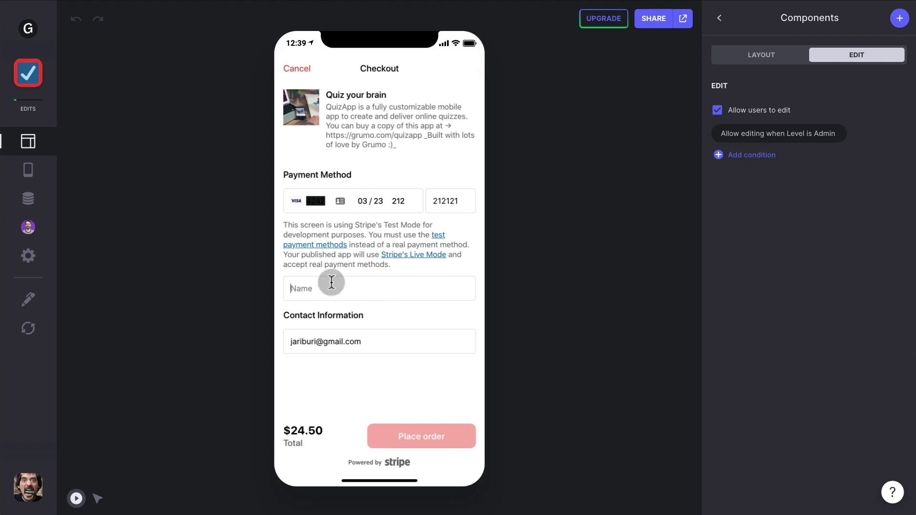
{"action": "type", "text": "Miguel"}
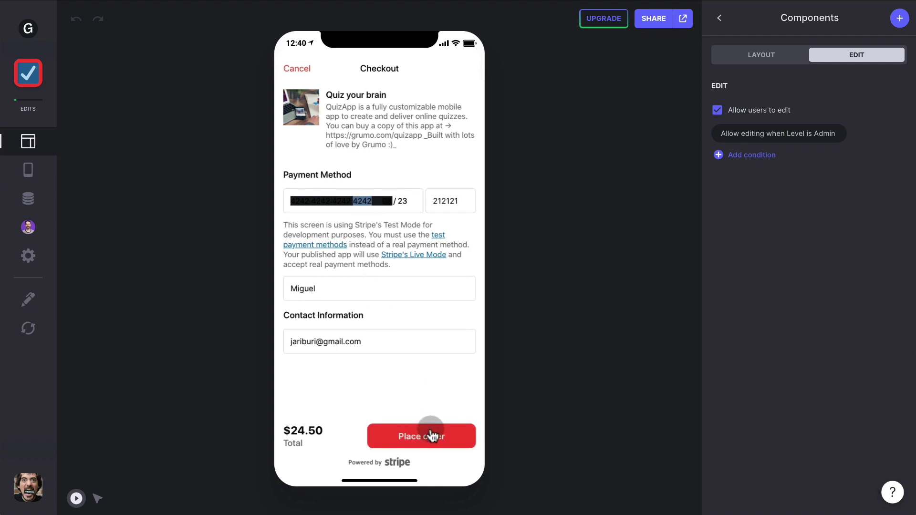
{"action": "left_click", "coordinate": [432, 435]}
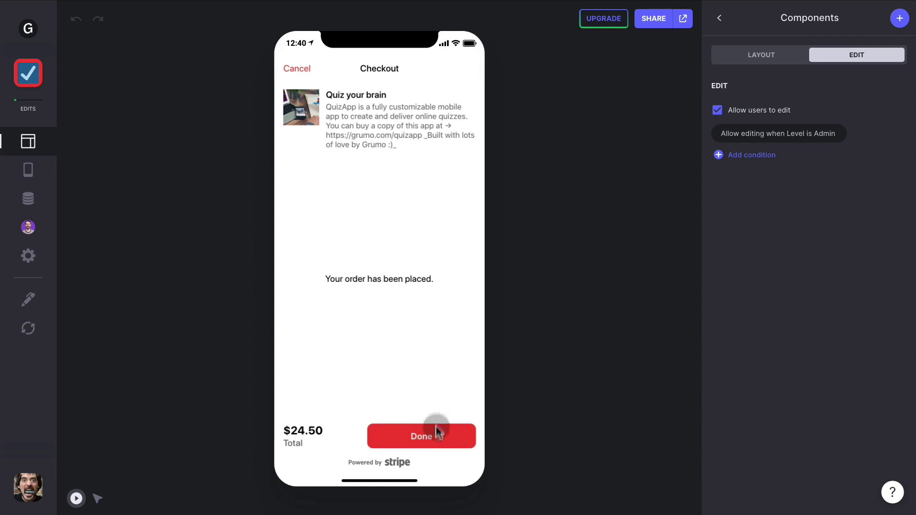
Dismiss the order confirmation and start the purchased Quiz your brain.
{"action": "left_click", "coordinate": [435, 432]}
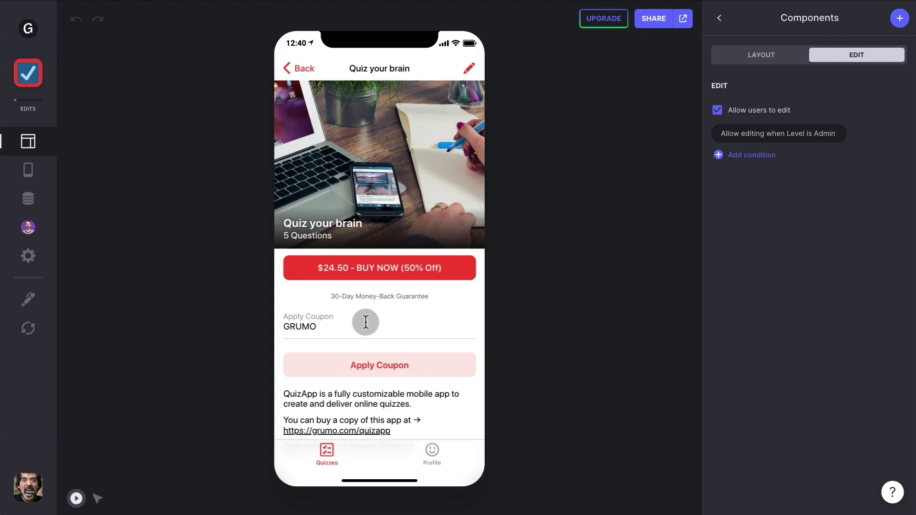
{"action": "key", "text": "Return"}
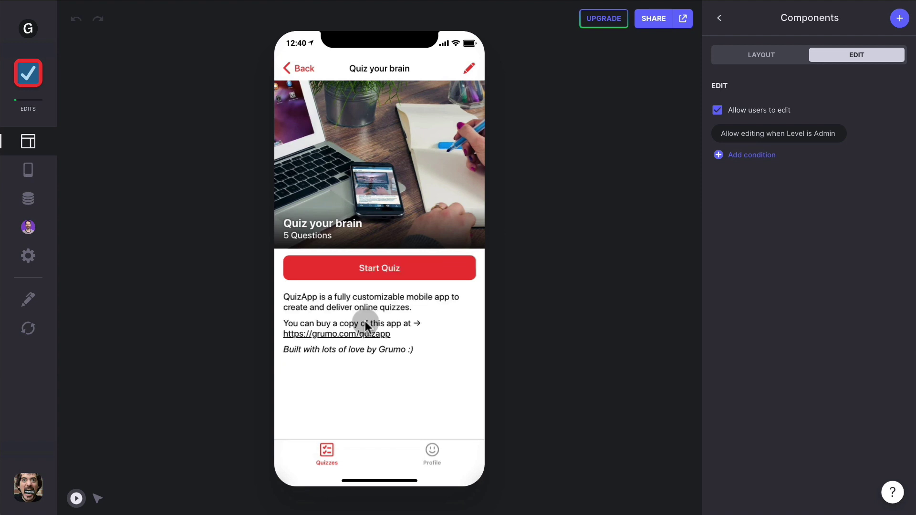
{"action": "left_click", "coordinate": [406, 273]}
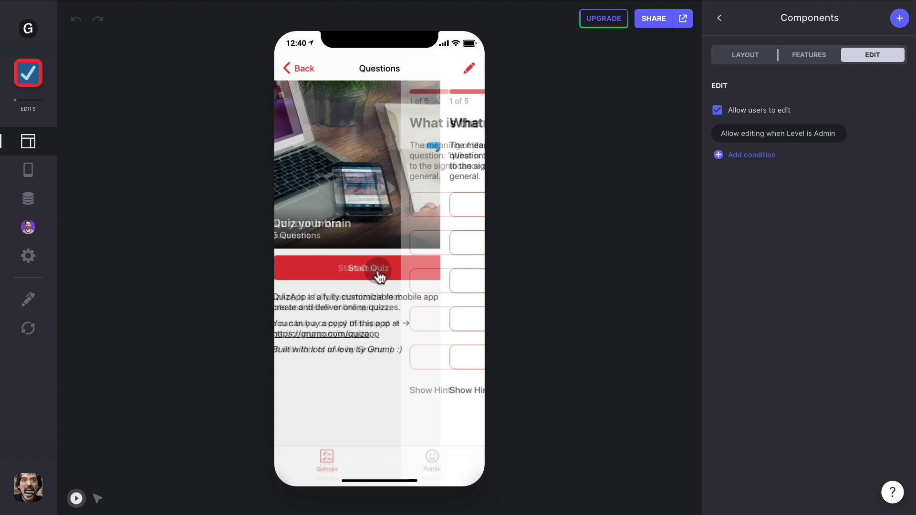
Answer all five questions (42, Cookies, 2 + 2, Toledo, Yes) and leave the 60% results.
{"action": "left_click", "coordinate": [377, 203]}
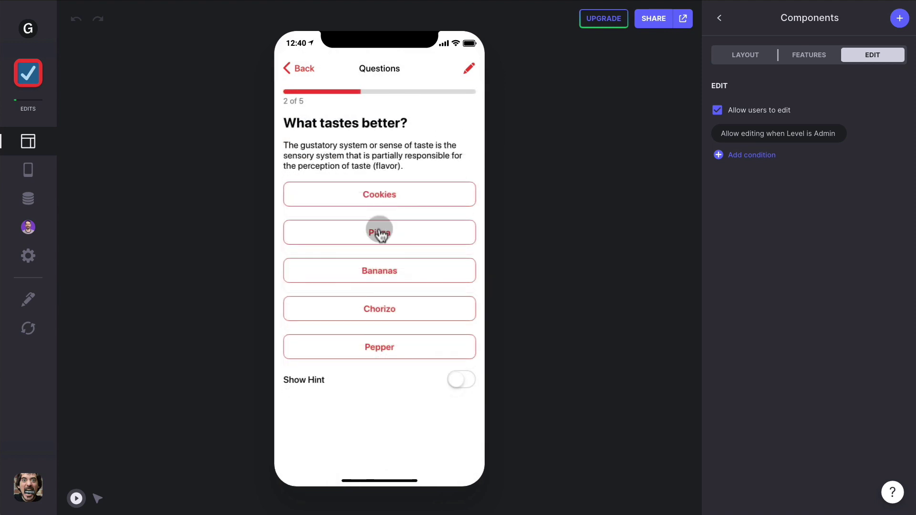
{"action": "left_click", "coordinate": [381, 206]}
{"action": "left_click", "coordinate": [387, 206]}
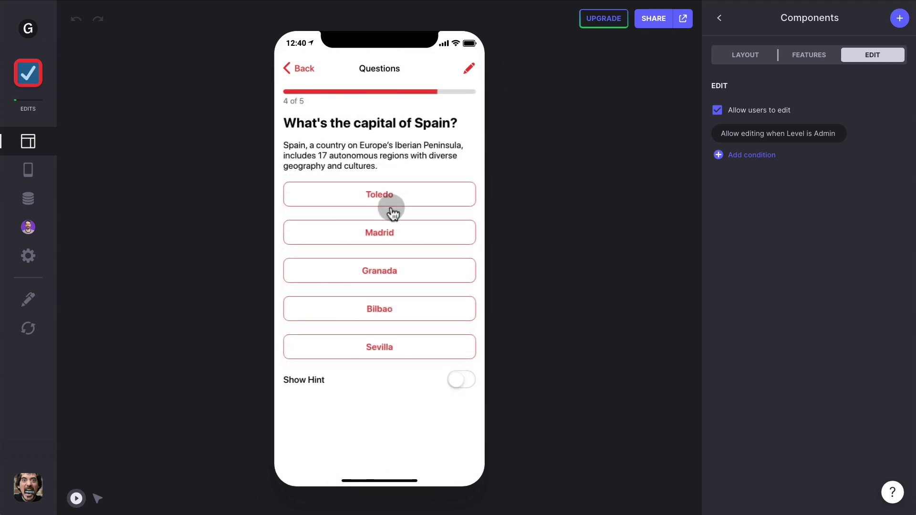
{"action": "left_click", "coordinate": [389, 205]}
{"action": "left_click", "coordinate": [389, 184]}
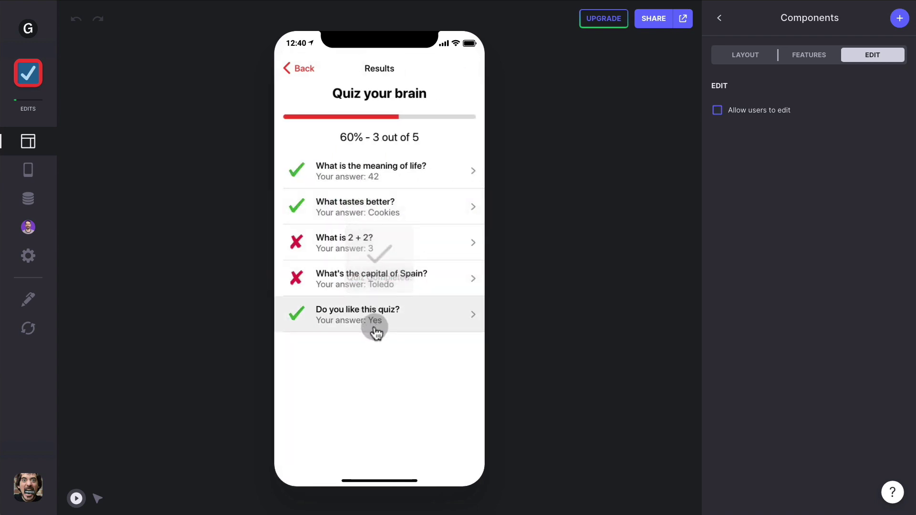
{"action": "left_click", "coordinate": [301, 67]}
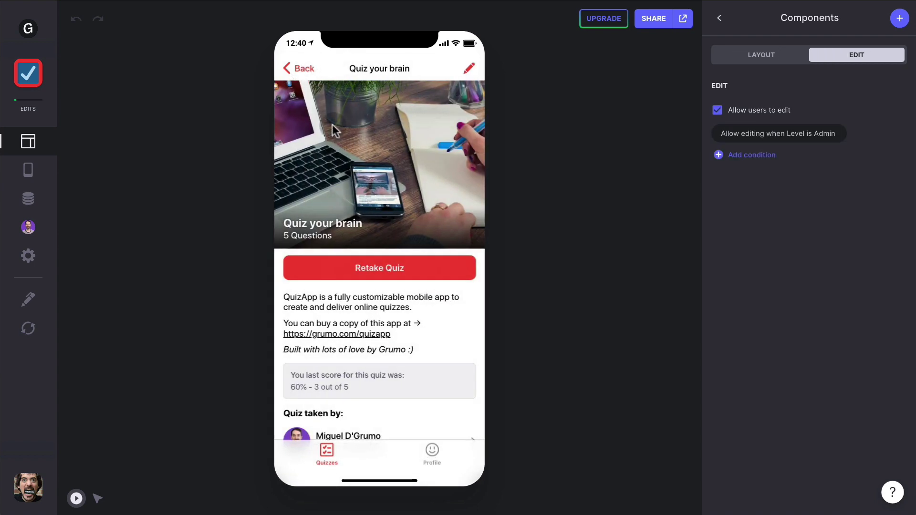
Give Quiz your brain an attempts limit of 10 and a 1-minute time limit.
{"action": "left_click", "coordinate": [469, 68]}
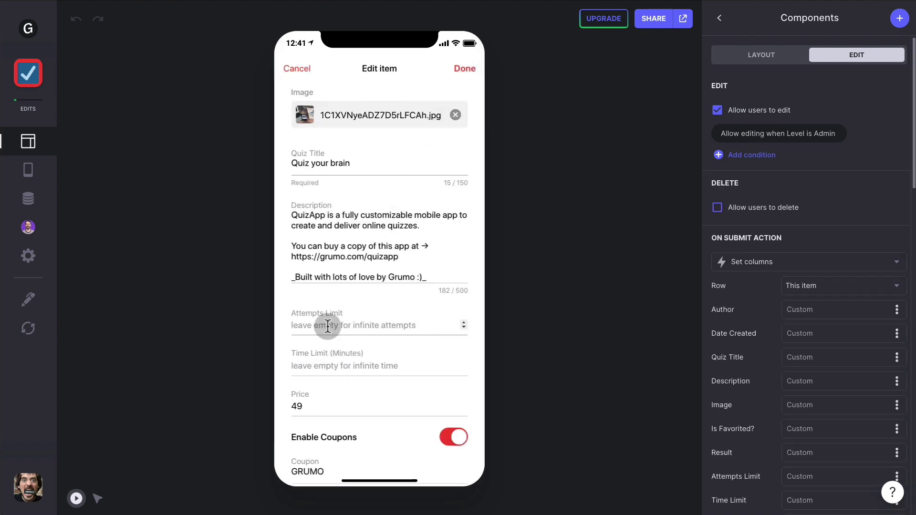
{"action": "left_click", "coordinate": [329, 327]}
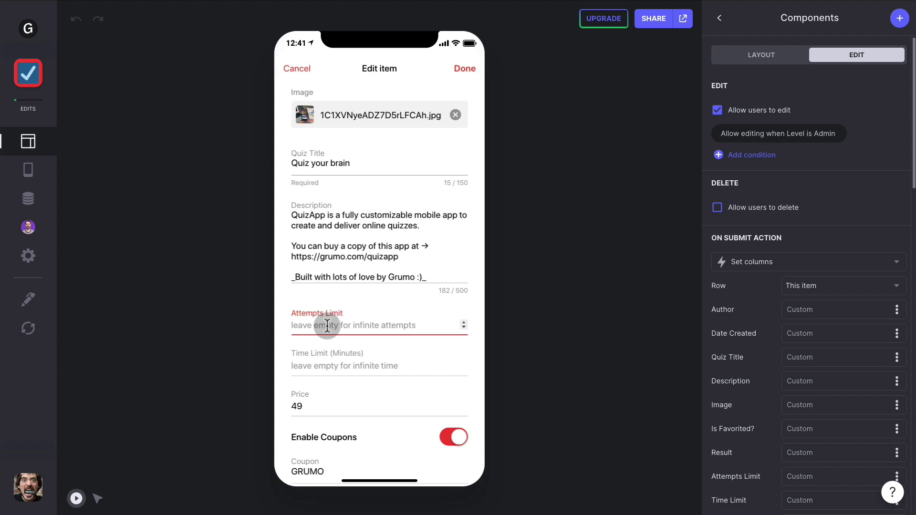
{"action": "type", "text": "1"}
{"action": "key", "text": "BackSpace"}
{"action": "type", "text": "10"}
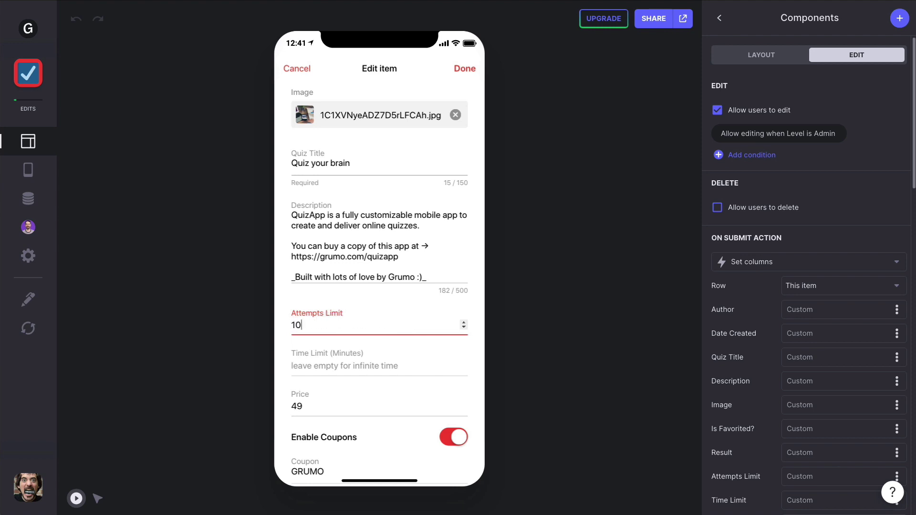
{"action": "left_click", "coordinate": [318, 370]}
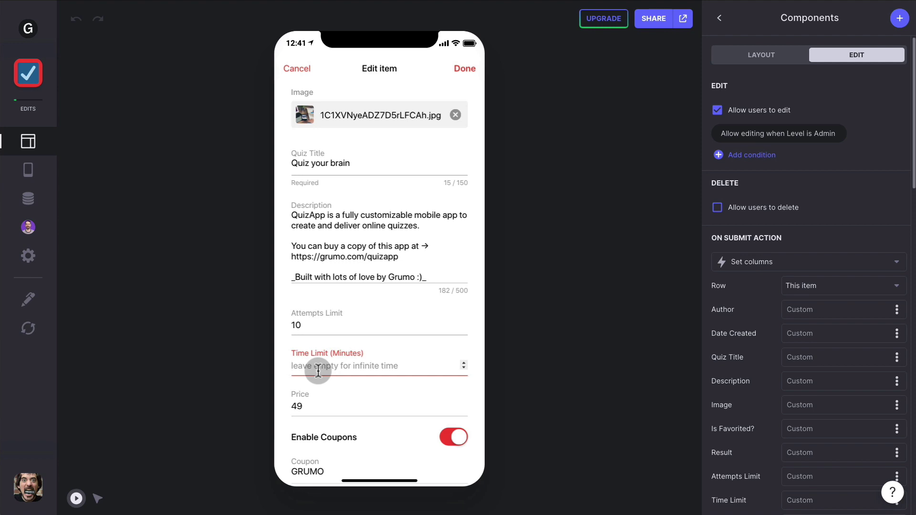
{"action": "type", "text": "1"}
{"action": "left_click", "coordinate": [465, 71]}
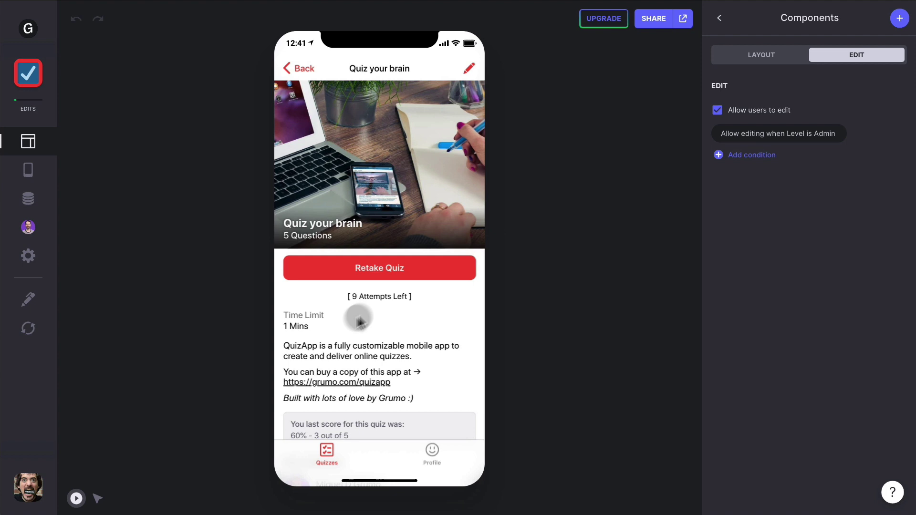
Retake the quiz against the 60-second timer, answering all five questions, then go back.
{"action": "left_click", "coordinate": [395, 270]}
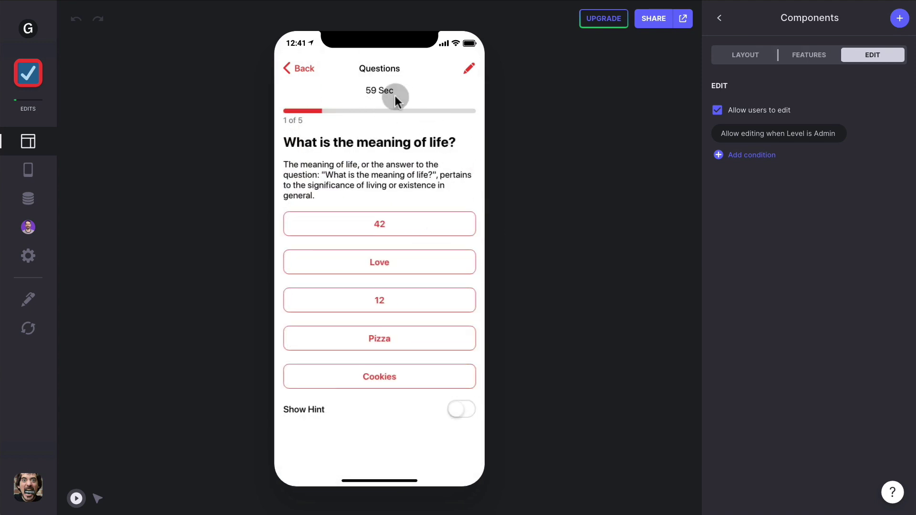
{"action": "left_click", "coordinate": [416, 228]}
{"action": "left_click", "coordinate": [415, 227]}
{"action": "left_click", "coordinate": [403, 222]}
{"action": "left_click", "coordinate": [394, 219]}
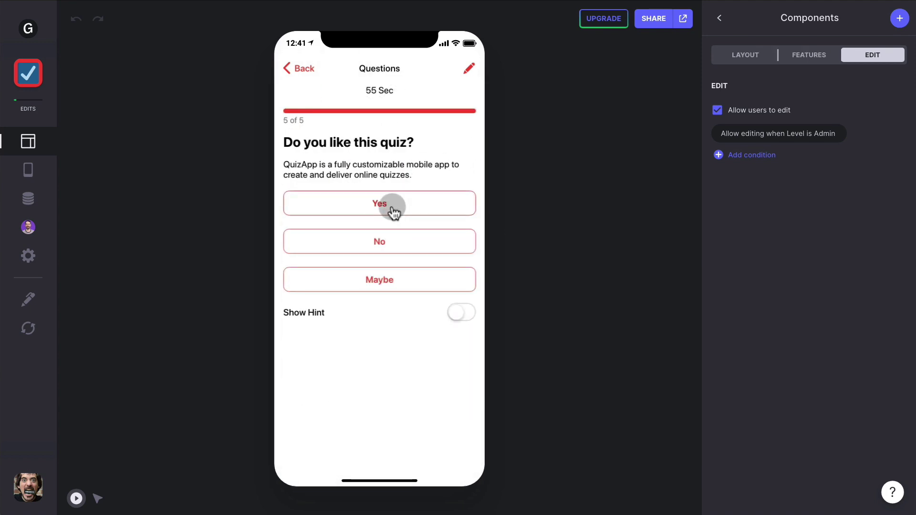
{"action": "left_click", "coordinate": [391, 204]}
{"action": "left_click", "coordinate": [316, 82]}
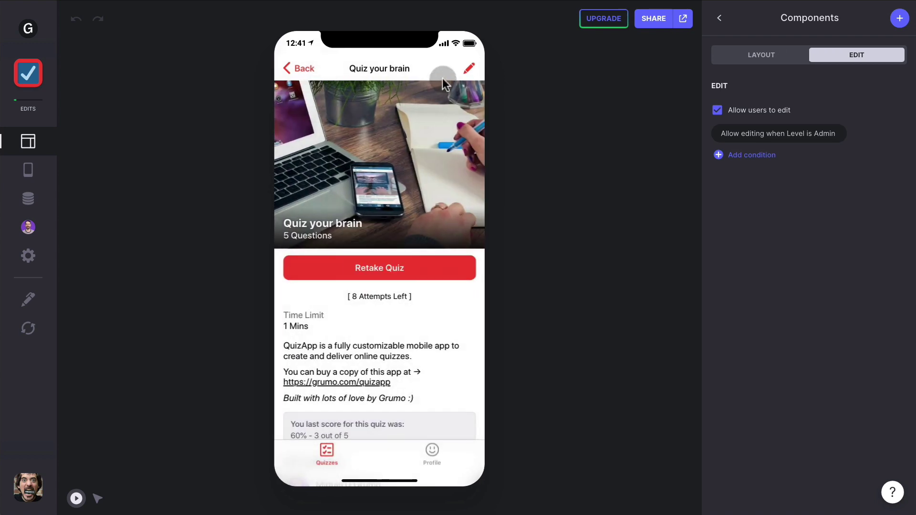
Turn on Accept Written Response for question 1, What is the meaning of life?
{"action": "left_click", "coordinate": [469, 72]}
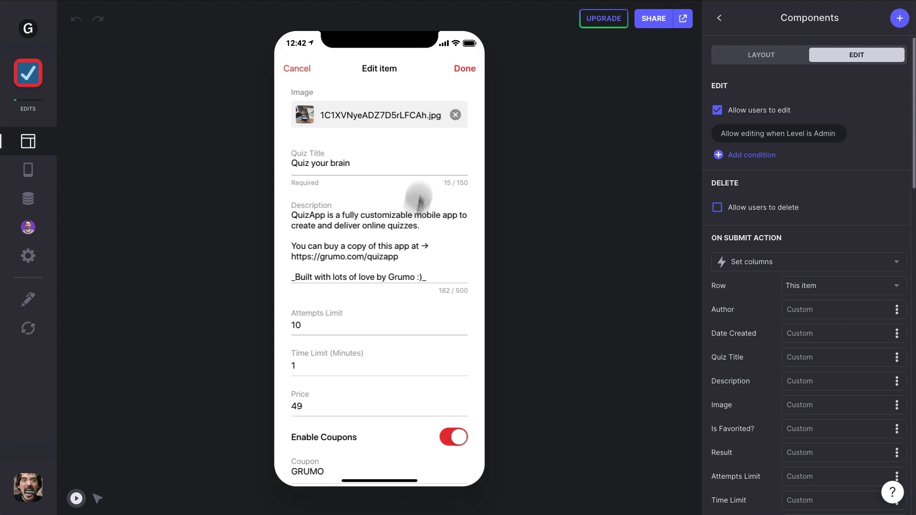
{"action": "scroll", "coordinate": [405, 302], "scroll_direction": "down", "scroll_amount": 8}
{"action": "left_click", "coordinate": [405, 300]}
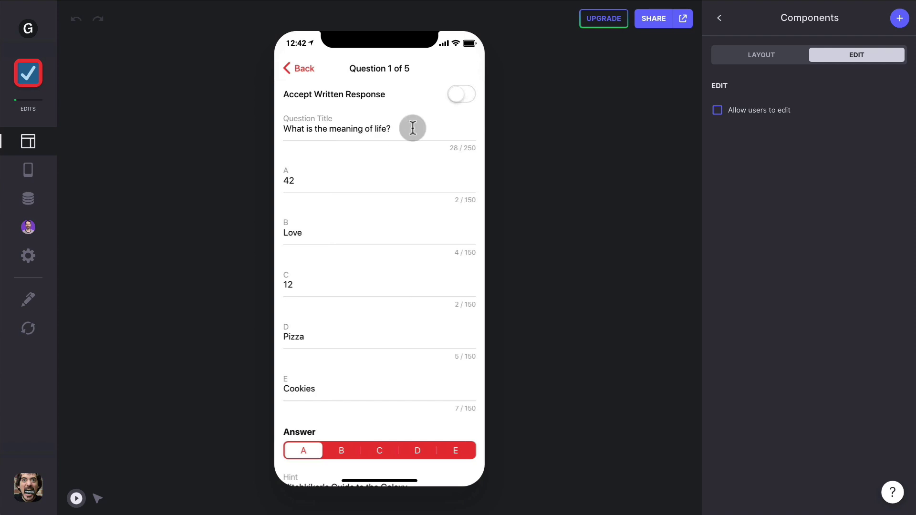
{"action": "left_click", "coordinate": [457, 95]}
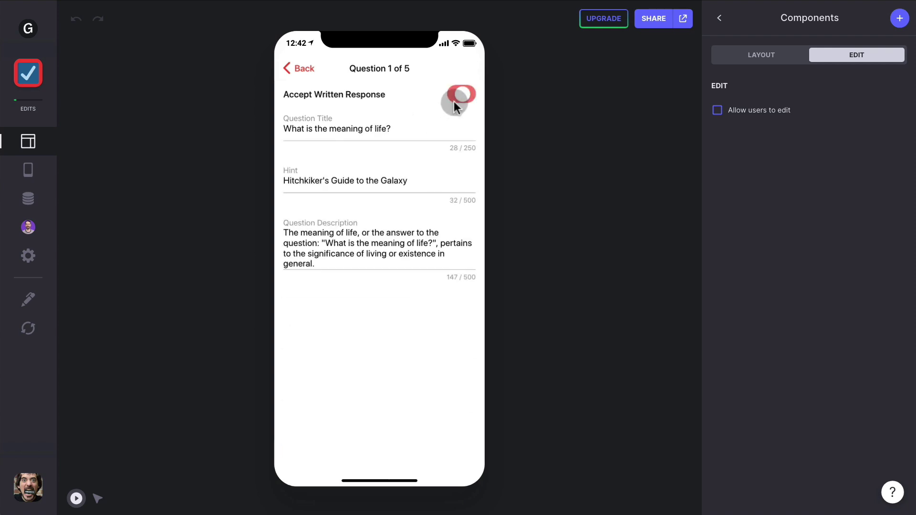
{"action": "left_click", "coordinate": [309, 71]}
Save the edits, retake the quiz and write 'testtesttesttest' as the first answer.
{"action": "left_click", "coordinate": [456, 69]}
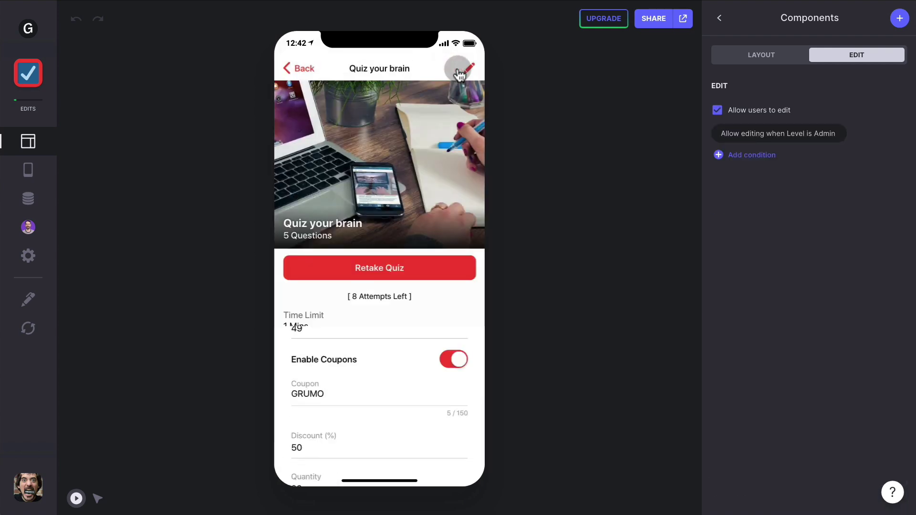
{"action": "left_click", "coordinate": [390, 264]}
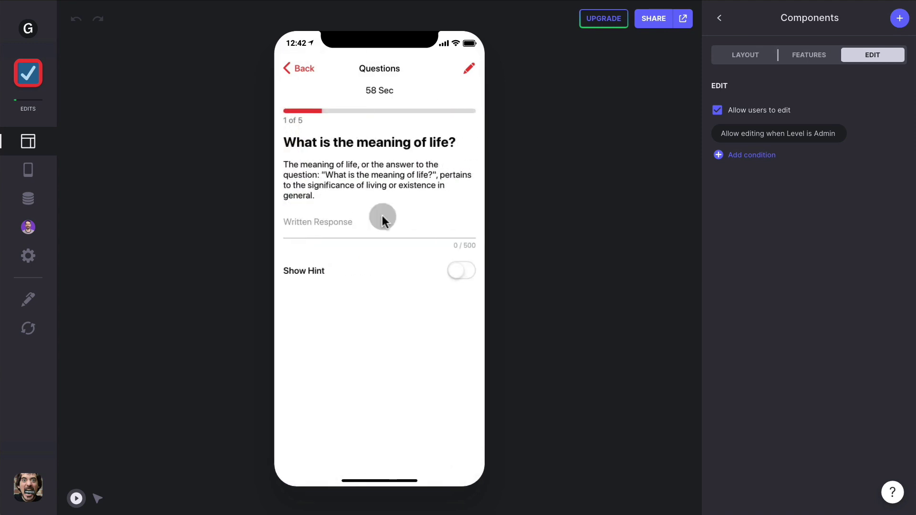
{"action": "left_click", "coordinate": [345, 233]}
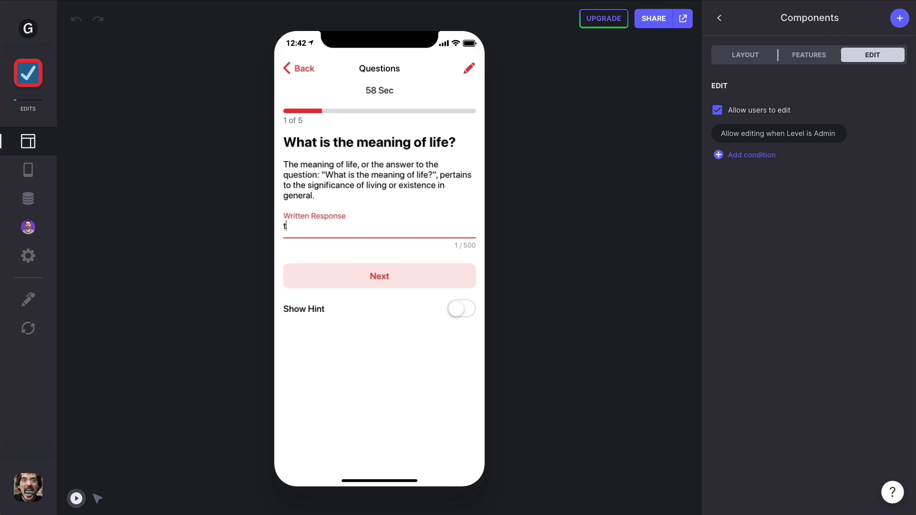
{"action": "type", "text": "testtesttesttest"}
{"action": "left_click", "coordinate": [363, 267]}
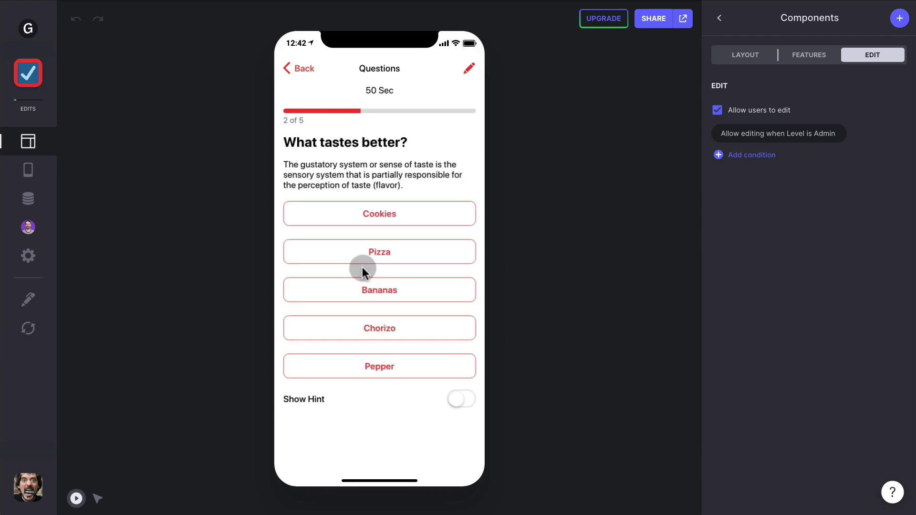
Answer the remaining questions with Cookies, 3, Toledo and Yes to reach Results.
{"action": "left_click", "coordinate": [374, 213]}
{"action": "left_click", "coordinate": [375, 218]}
{"action": "left_click", "coordinate": [377, 221]}
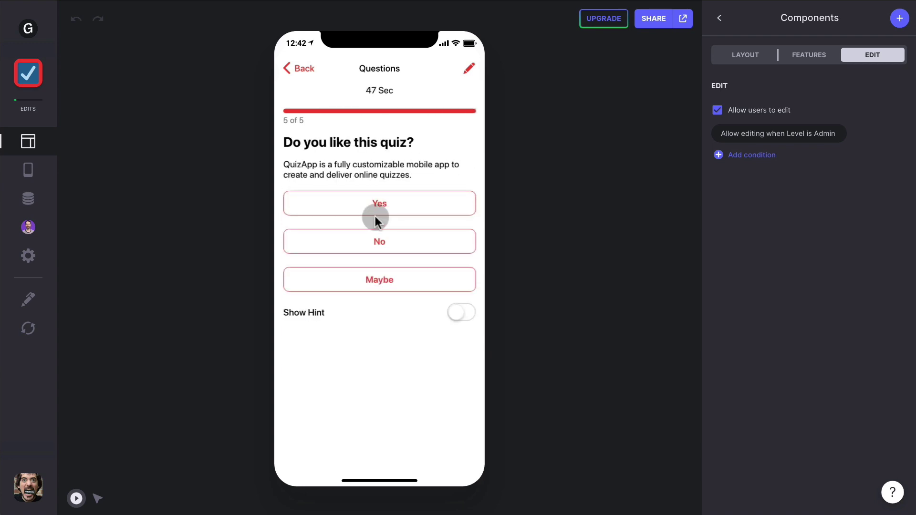
{"action": "left_click", "coordinate": [378, 202]}
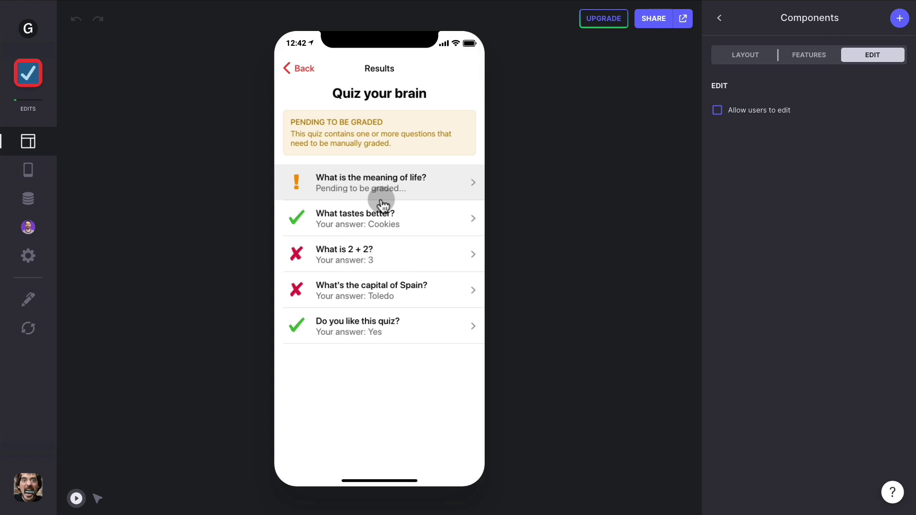
Grade the pending meaning-of-life answer as correct and return to the Quizzes list.
{"action": "left_click", "coordinate": [383, 204]}
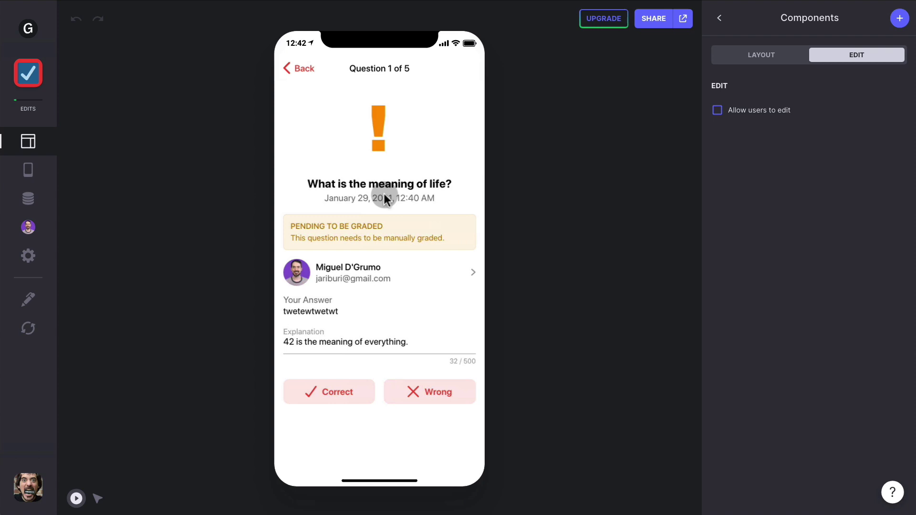
{"action": "left_click", "coordinate": [459, 280]}
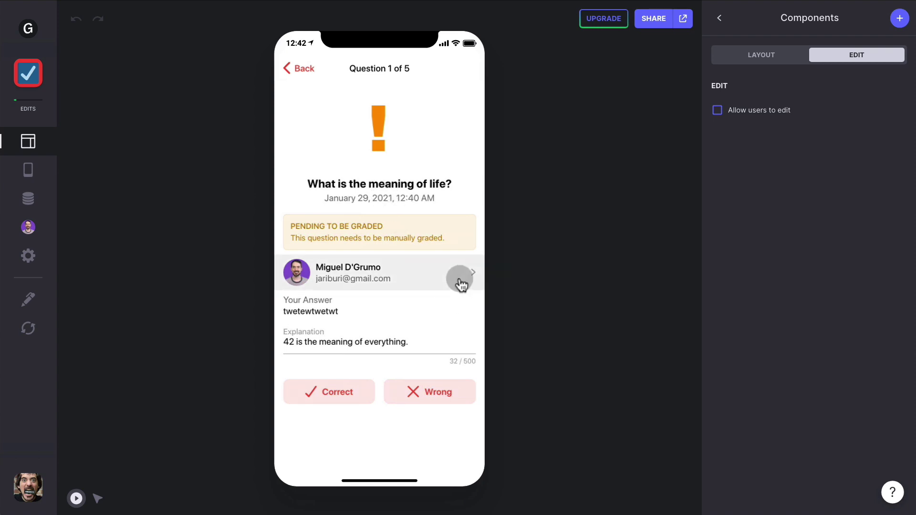
{"action": "left_click", "coordinate": [338, 389]}
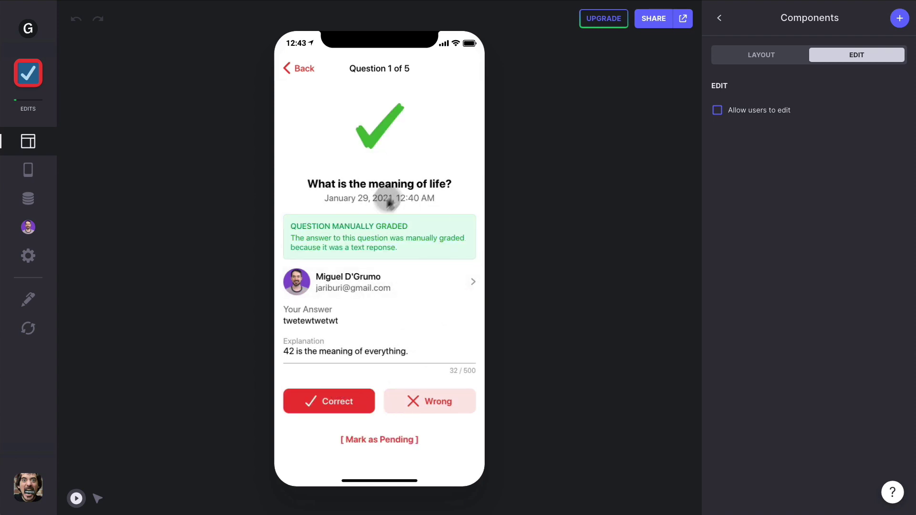
{"action": "left_click", "coordinate": [300, 69]}
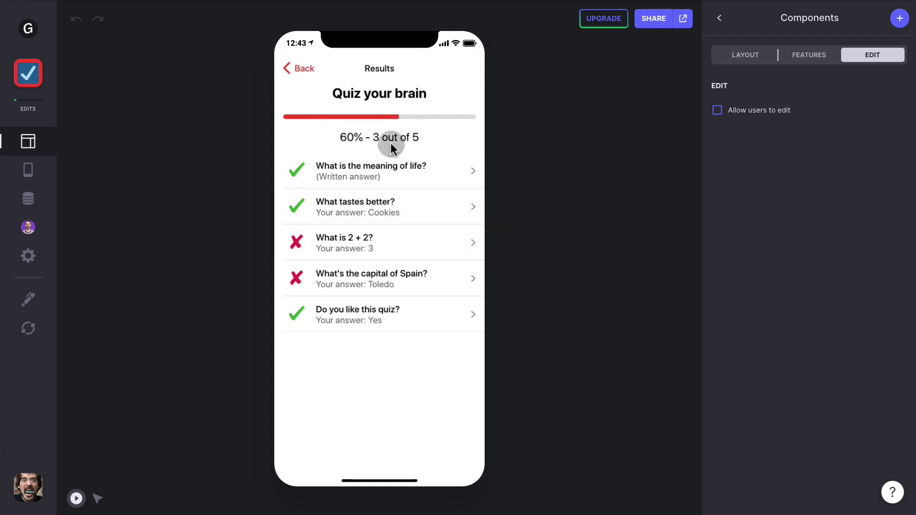
{"action": "left_click", "coordinate": [302, 70]}
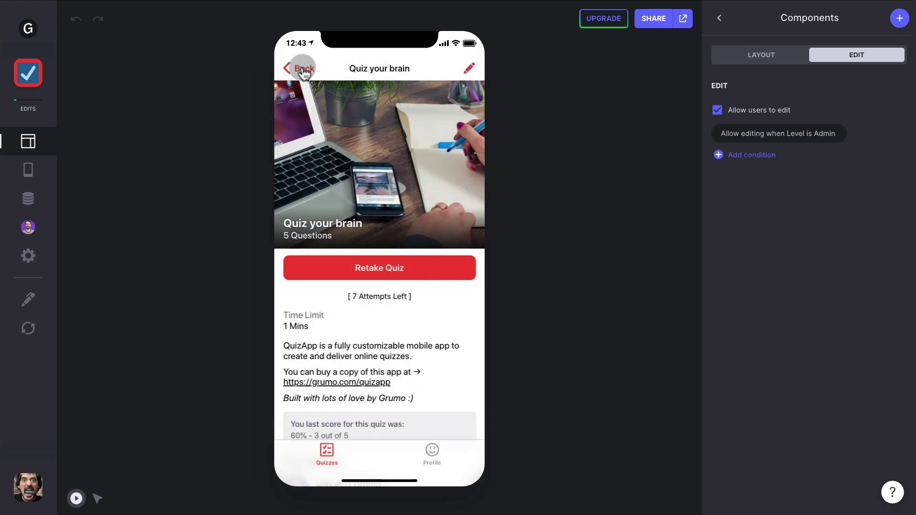
{"action": "left_click", "coordinate": [303, 70]}
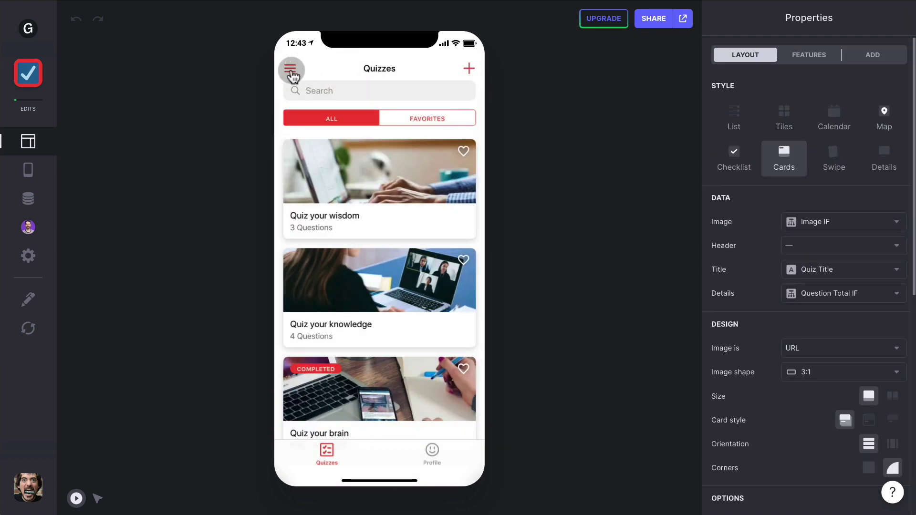
In the Grade section, toggle the answer between wrong and correct, then mark it pending.
{"action": "left_click", "coordinate": [291, 69]}
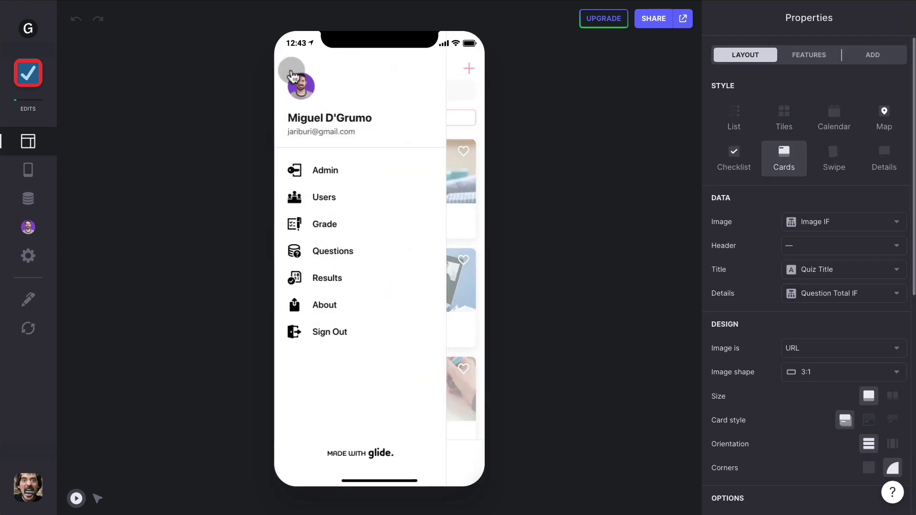
{"action": "left_click", "coordinate": [340, 229]}
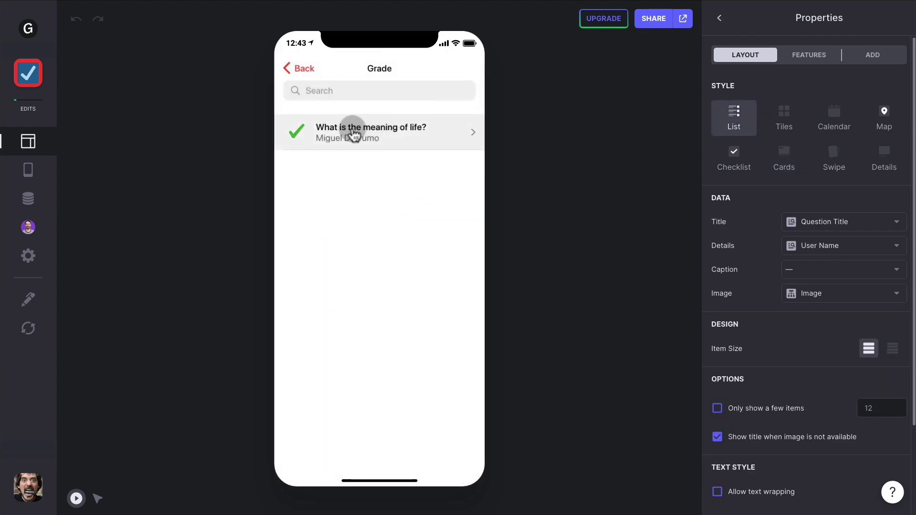
{"action": "left_click", "coordinate": [398, 139]}
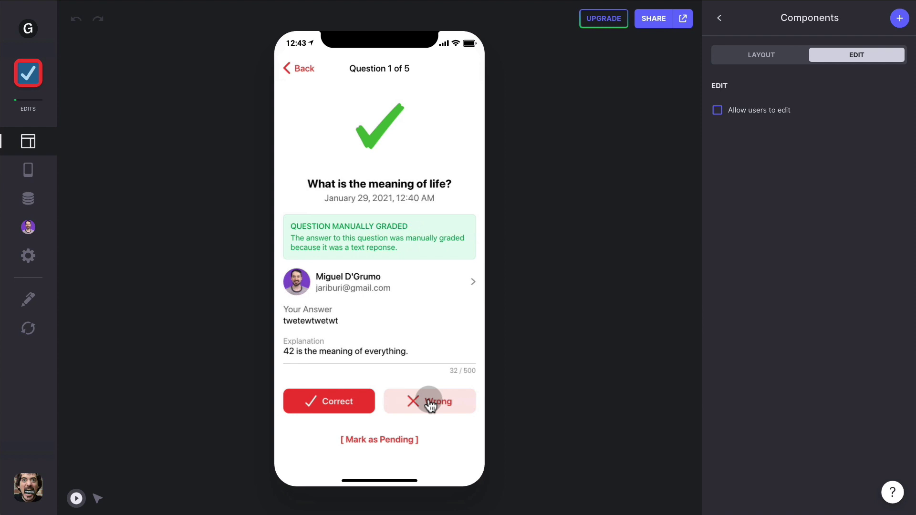
{"action": "left_click", "coordinate": [429, 404]}
{"action": "left_click", "coordinate": [335, 401]}
{"action": "left_click", "coordinate": [422, 405]}
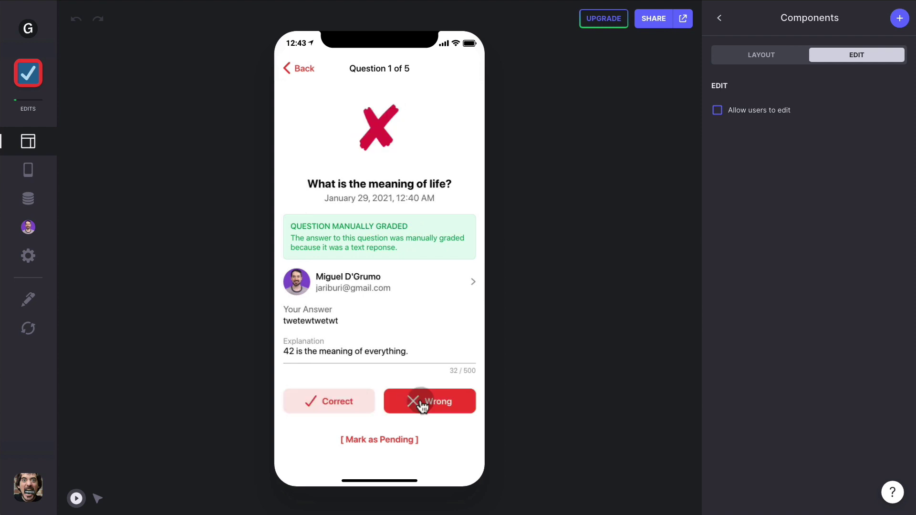
{"action": "left_click", "coordinate": [381, 438]}
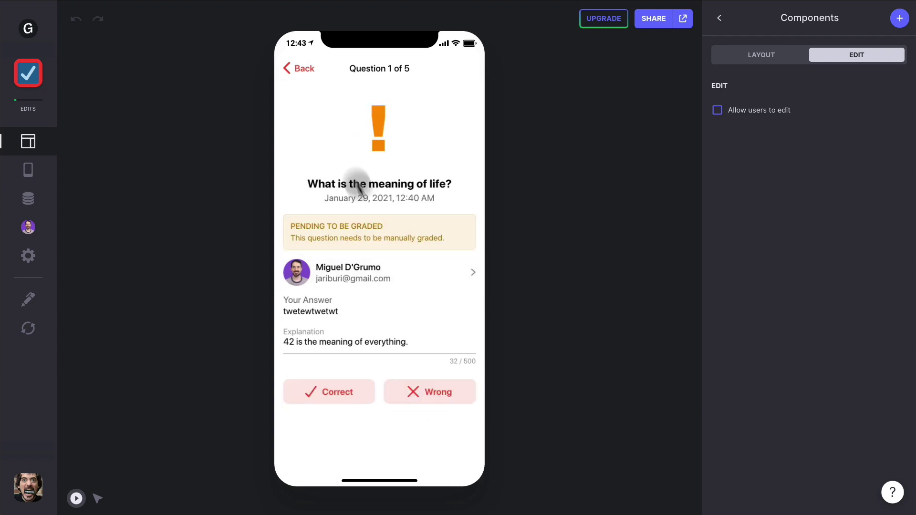
Go to the Admin sales dashboard and view the 2021-01-01 sale details.
{"action": "left_click", "coordinate": [305, 72]}
{"action": "left_click", "coordinate": [304, 73]}
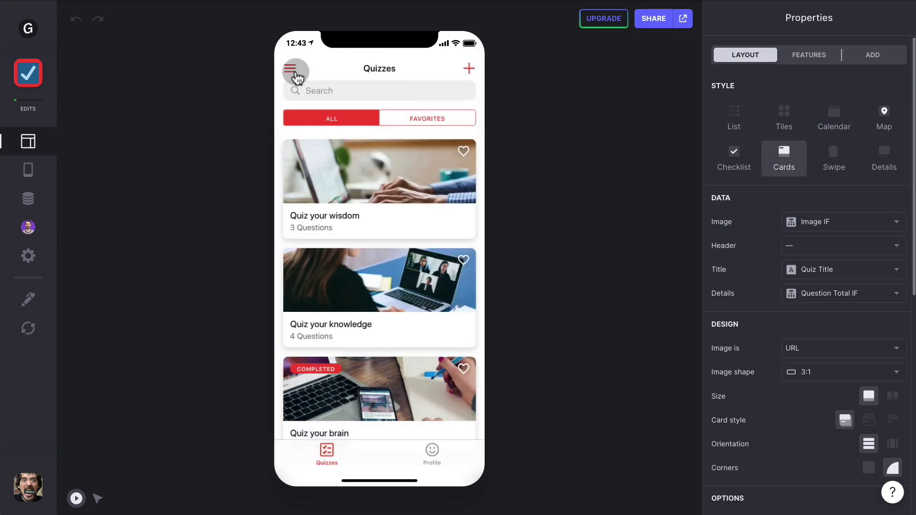
{"action": "left_click", "coordinate": [295, 70]}
{"action": "left_click", "coordinate": [339, 172]}
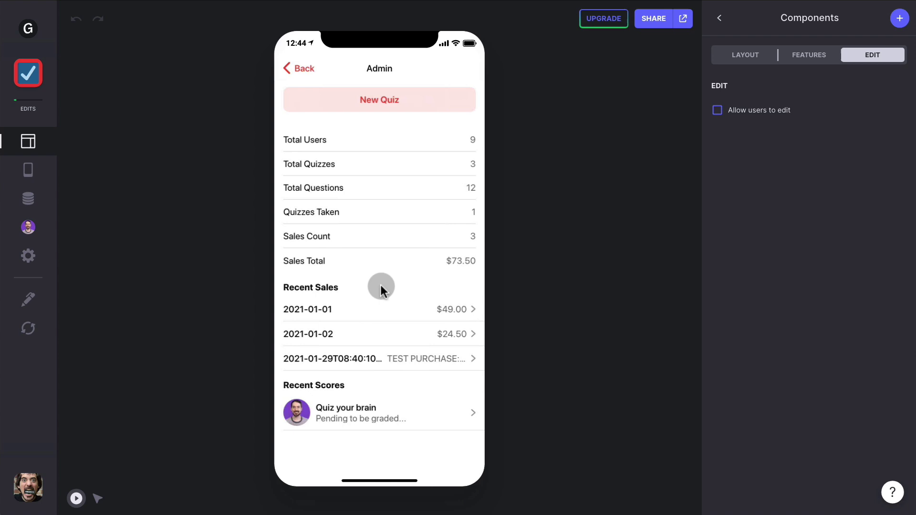
{"action": "left_click", "coordinate": [447, 316]}
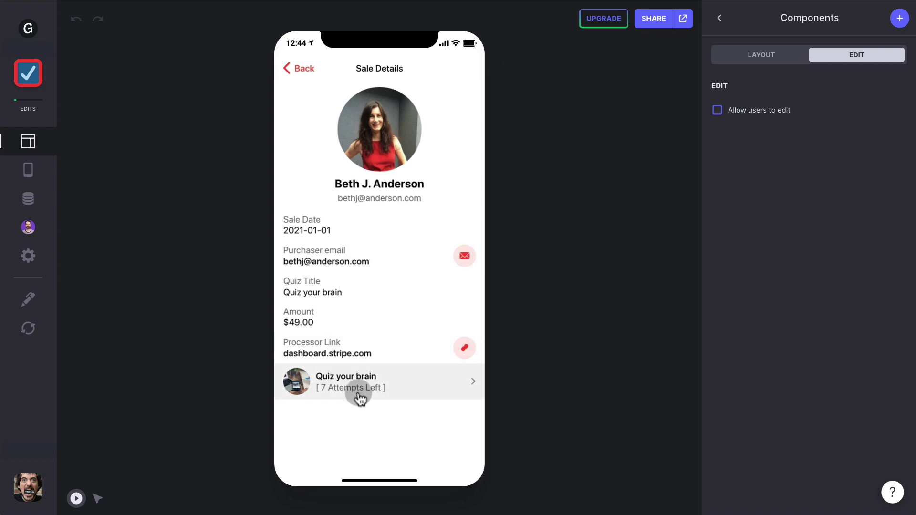
{"action": "left_click", "coordinate": [298, 67]}
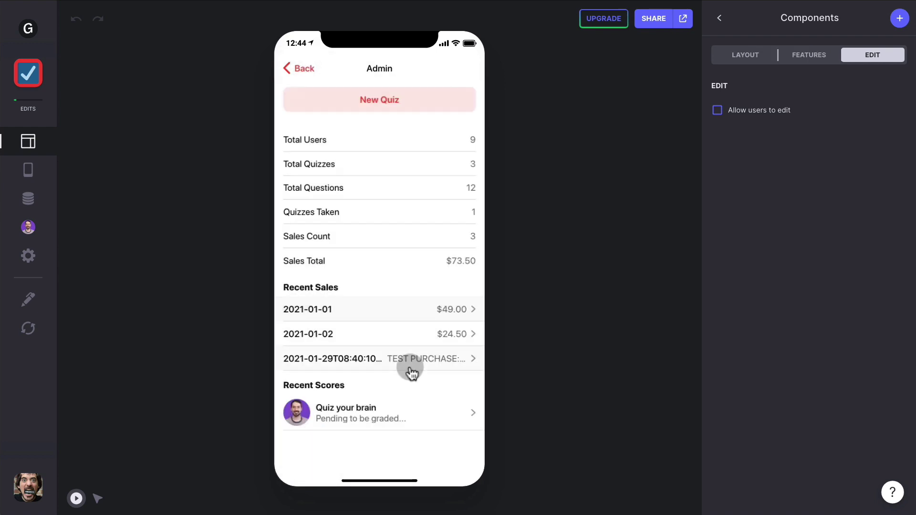
From the recent Quiz your brain score, grade the written answer correct and return to Admin.
{"action": "left_click", "coordinate": [385, 412]}
{"action": "left_click", "coordinate": [384, 412]}
{"action": "scroll", "coordinate": [390, 191], "scroll_direction": "down", "scroll_amount": 3}
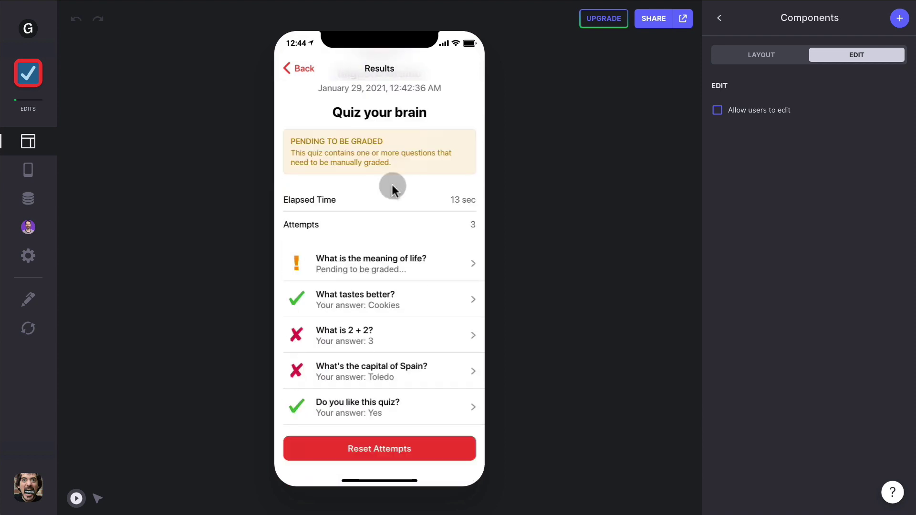
{"action": "left_click", "coordinate": [385, 276]}
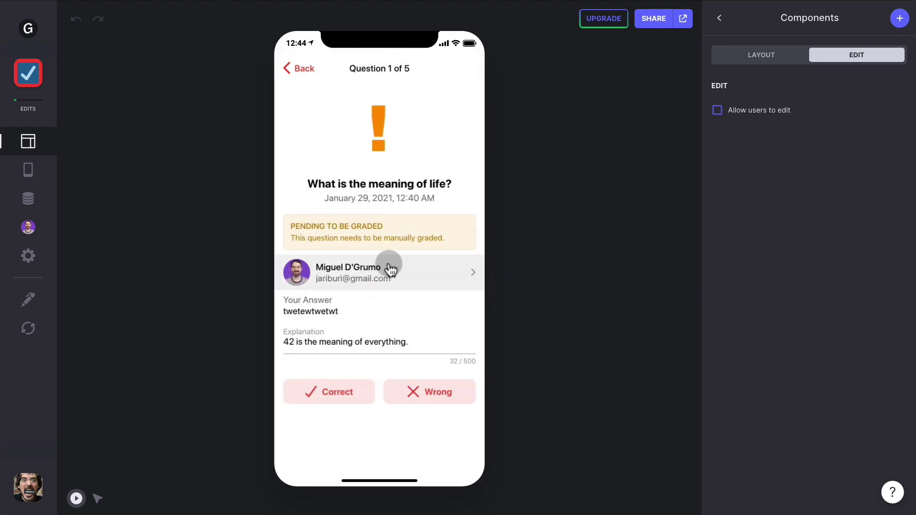
{"action": "left_click", "coordinate": [353, 402]}
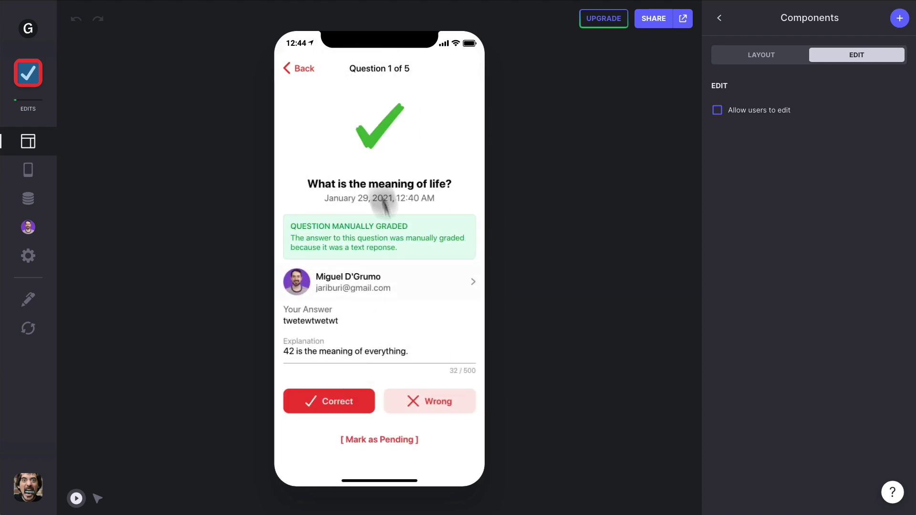
{"action": "left_click", "coordinate": [308, 80]}
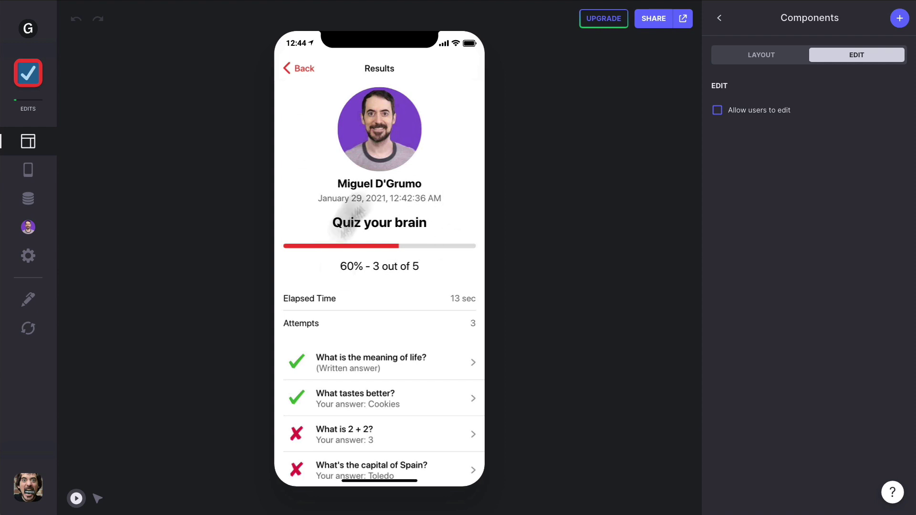
{"action": "left_click", "coordinate": [310, 73]}
Go back from Admin to the Quizzes list showing Quiz your brain completed at 60%.
{"action": "left_click", "coordinate": [302, 68]}
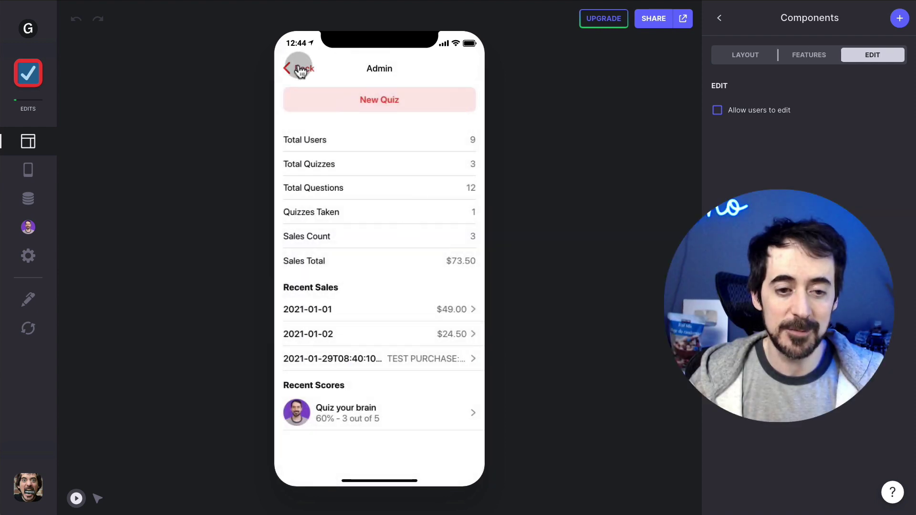
{"action": "scroll", "coordinate": [401, 239], "scroll_direction": "down", "scroll_amount": 1}
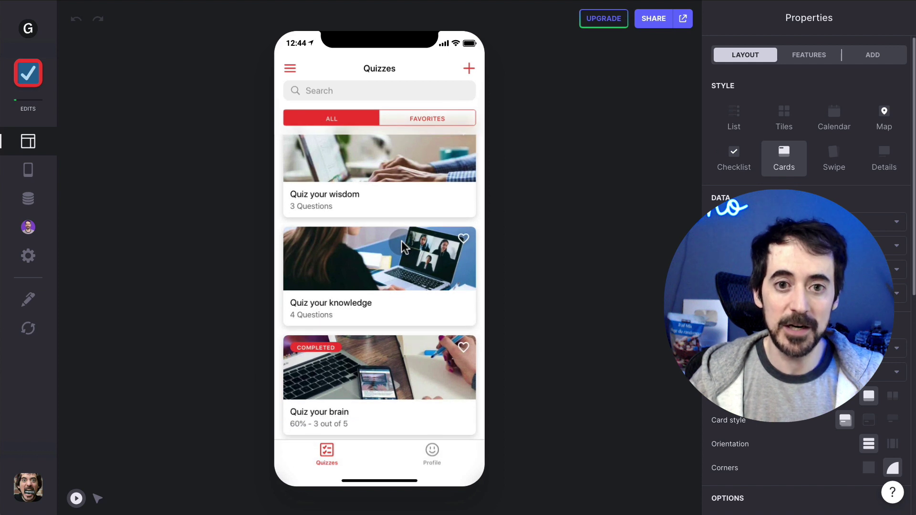